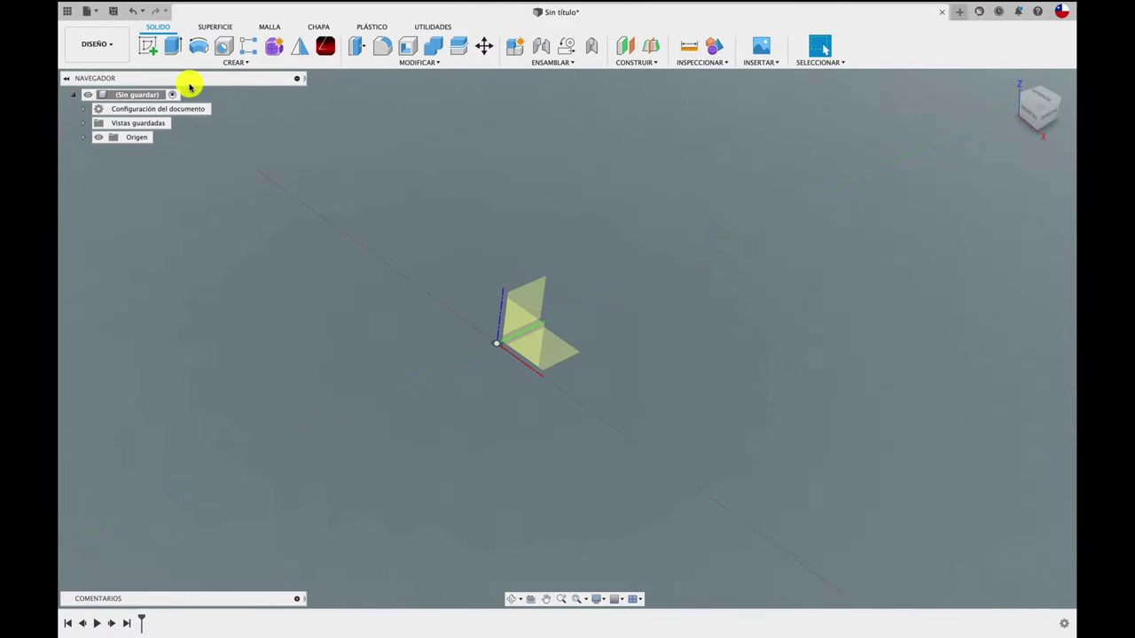
# Sketch a 10 mm diameter circle centred on the origin on the front plane.
pyautogui.click(147, 44)
pyautogui.click(547, 353)
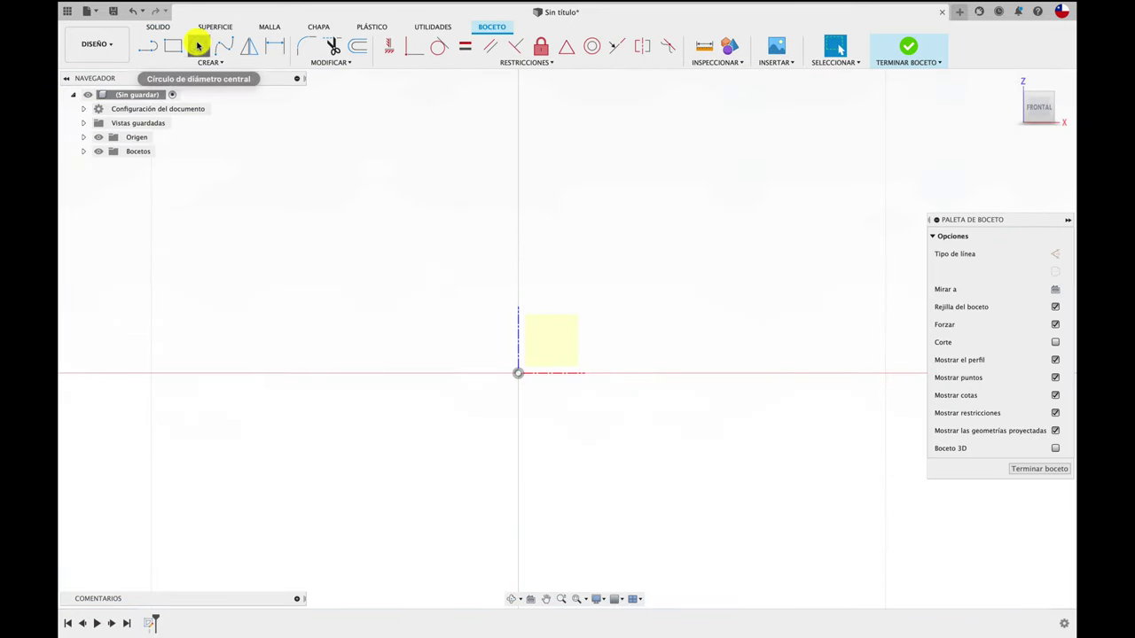
pyautogui.click(197, 45)
pyautogui.click(518, 373)
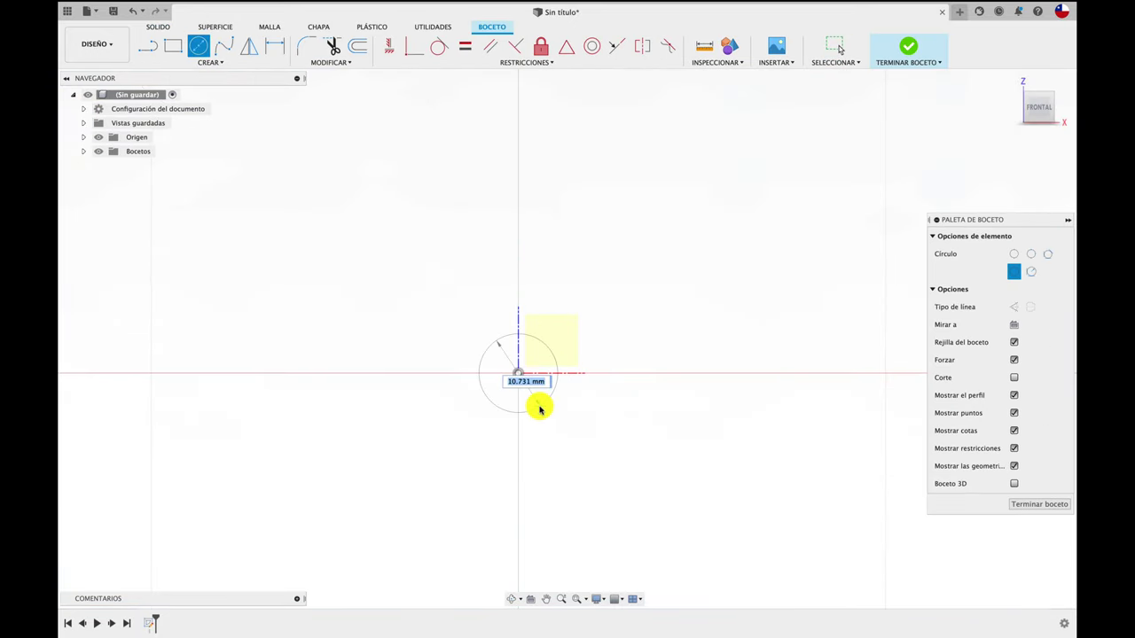
pyautogui.write('10')
pyautogui.click(539, 405)
pyautogui.press('Escape')
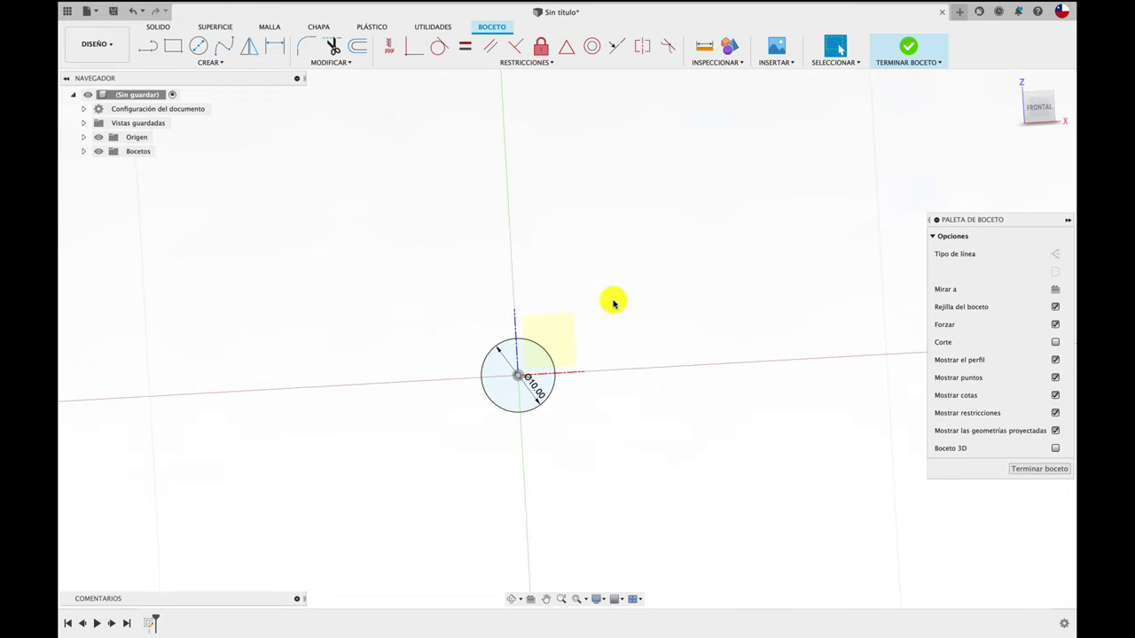
pyautogui.press('F6')
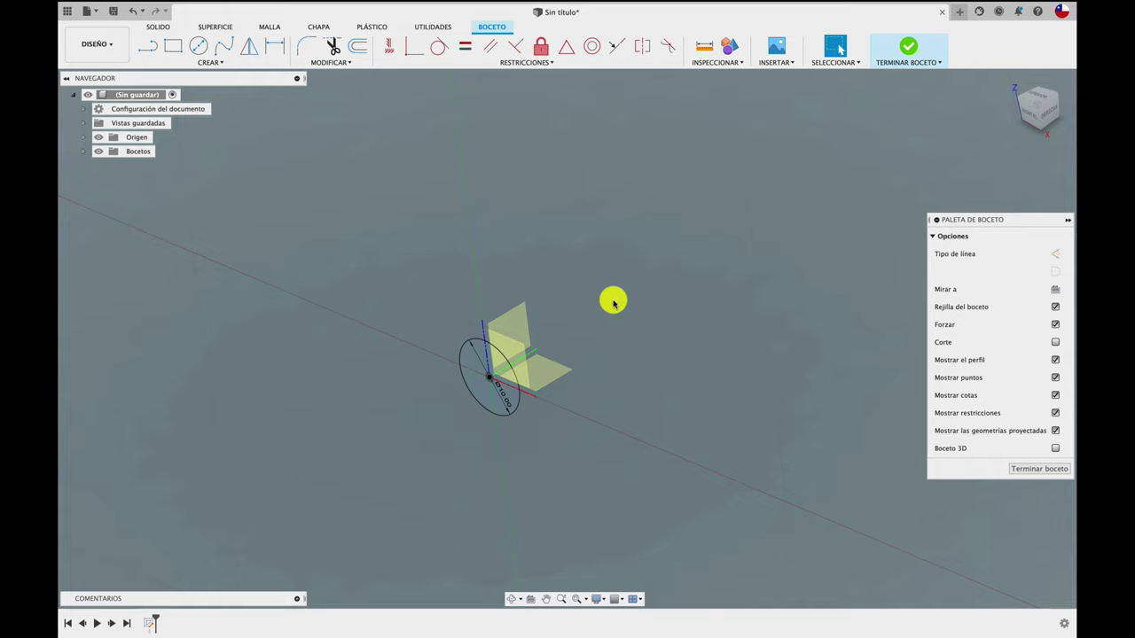
# Finish the sketch and extrude the circle profile 50 mm into a new cylinder body.
pyautogui.click(913, 56)
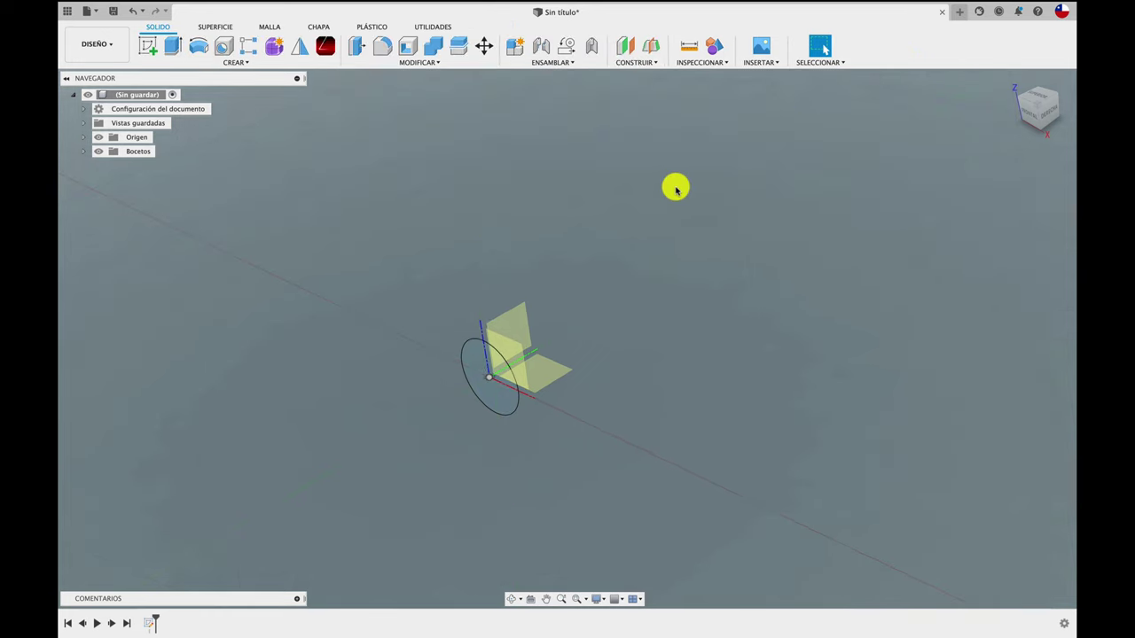
pyautogui.click(171, 47)
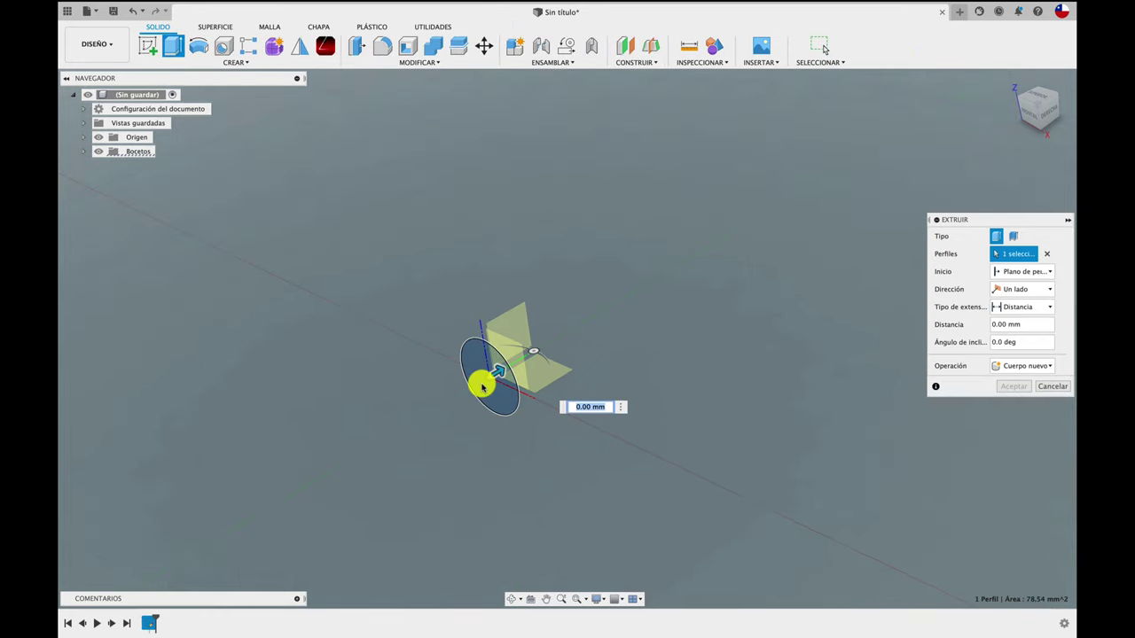
pyautogui.click(483, 382)
pyautogui.click(496, 362)
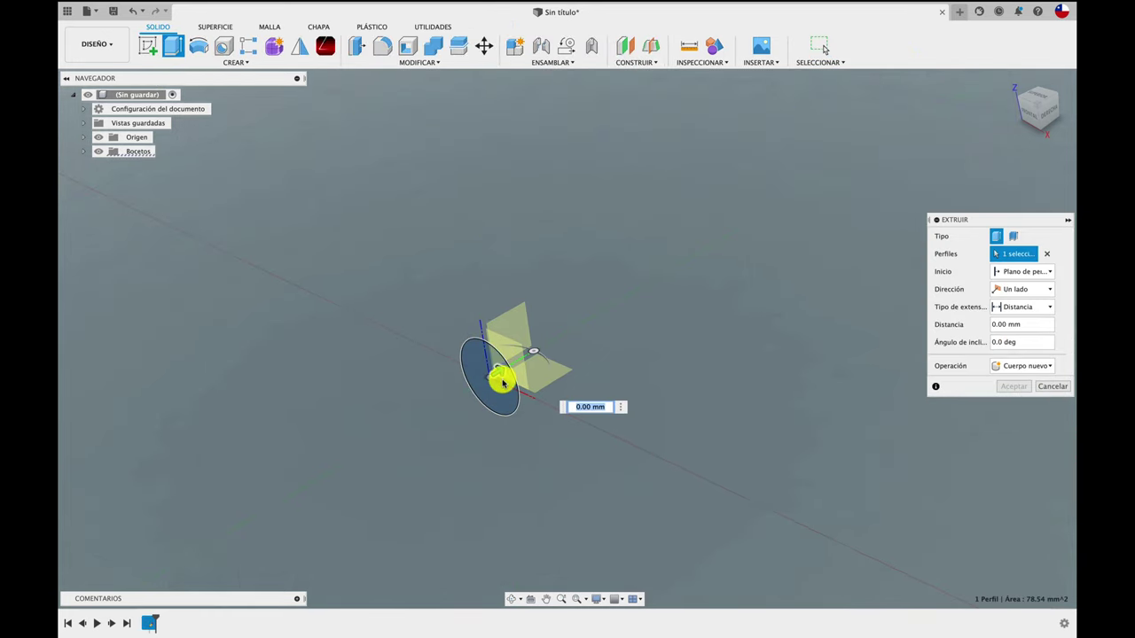
pyautogui.moveTo(501, 368); pyautogui.dragTo(772, 218)
pyautogui.write('50')
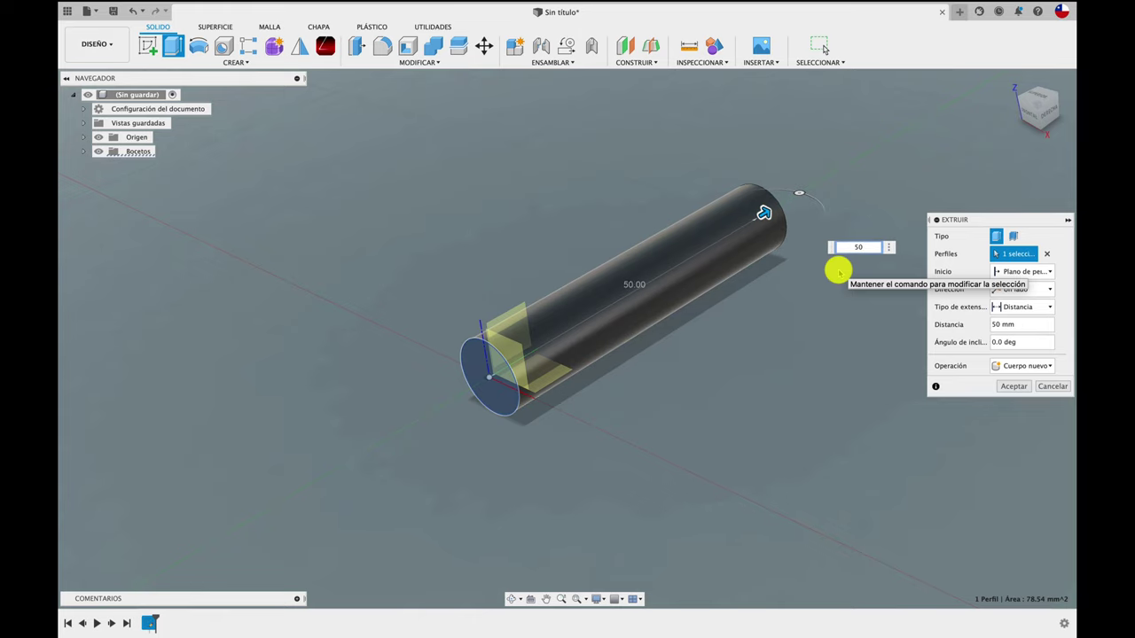
pyautogui.press('Return')
# Show the body in component colours.
pyautogui.click(714, 46)
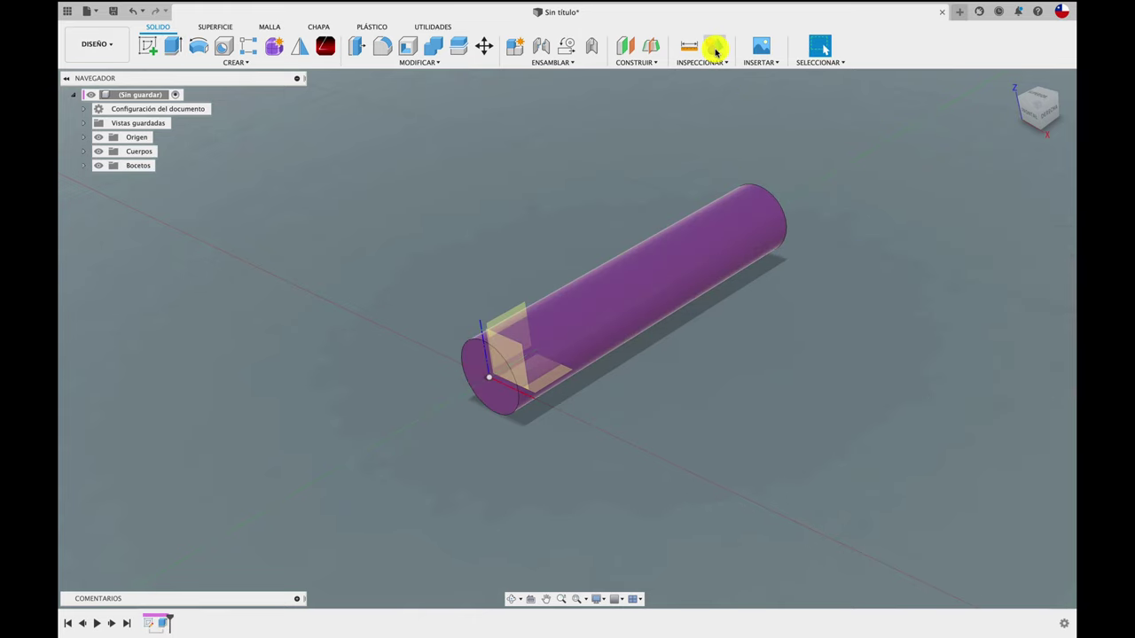
pyautogui.click(714, 46)
pyautogui.click(715, 46)
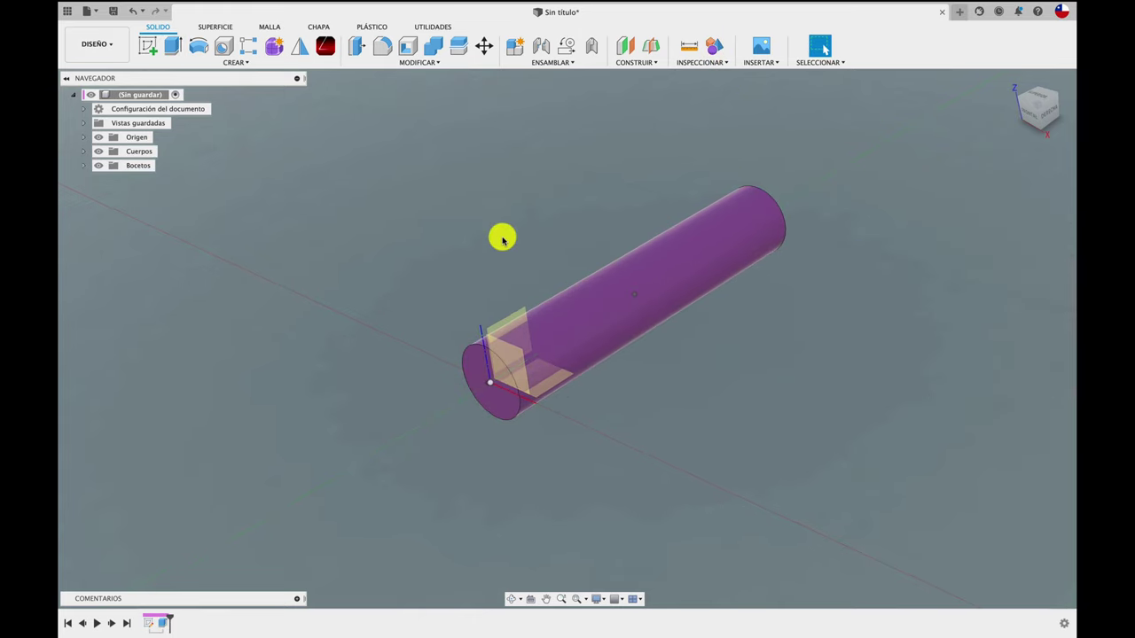
pyautogui.keyDown('shift'); pyautogui.hscroll(-5, 502, 237); pyautogui.keyUp('shift')
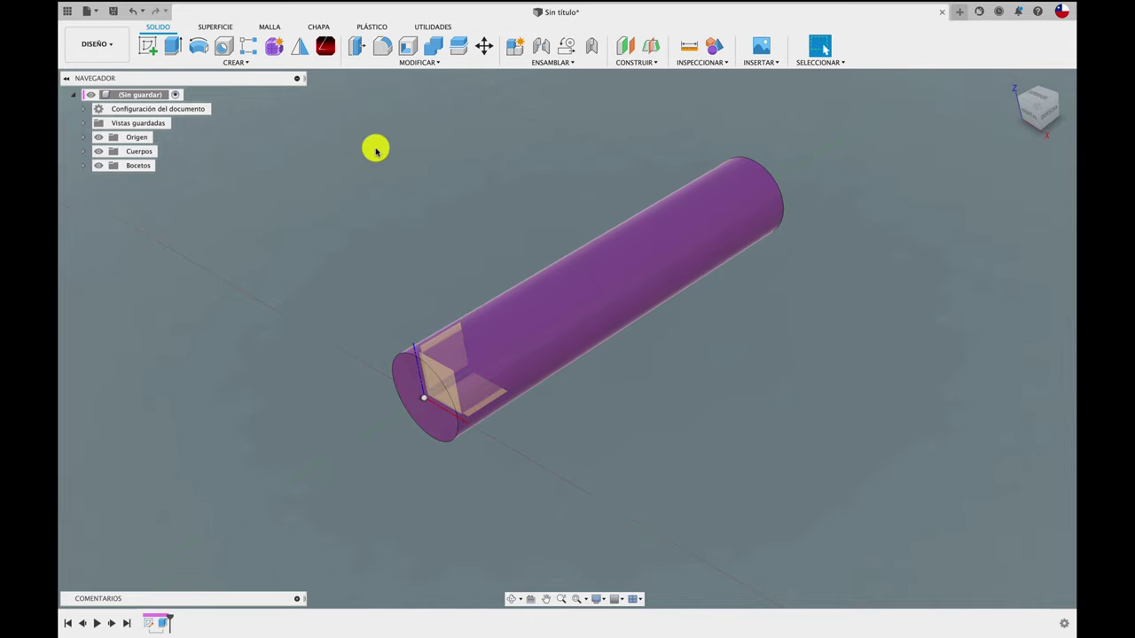
# Add a full-length cosmetic M10x0.5 ISO metric thread, 6g right-hand, to the cylinder's outer face.
pyautogui.click(250, 63)
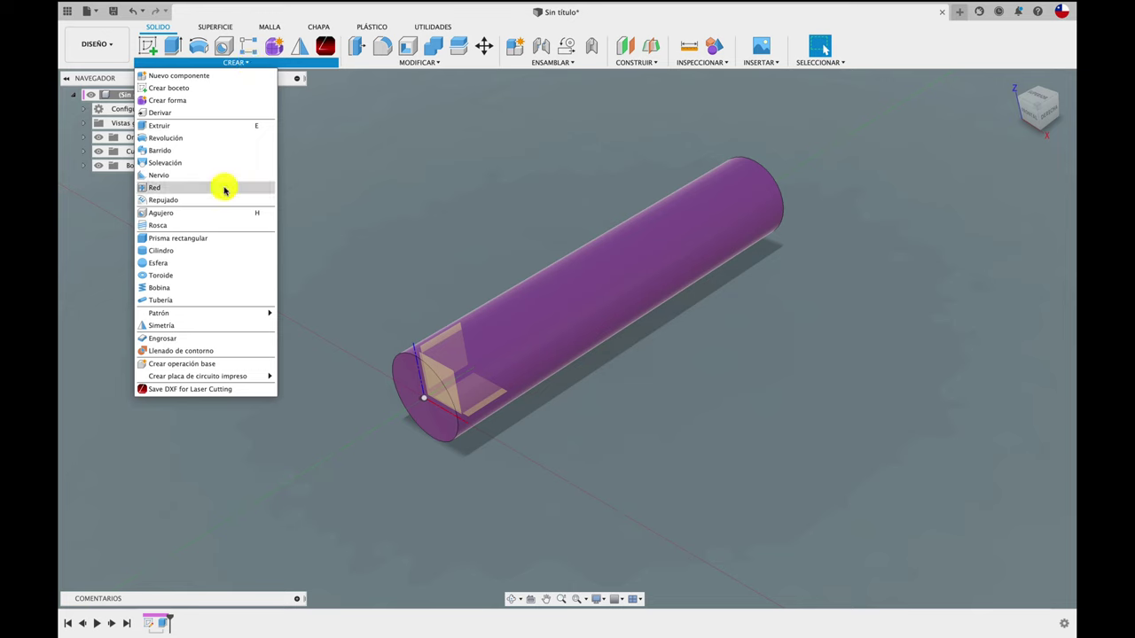
pyautogui.click(207, 226)
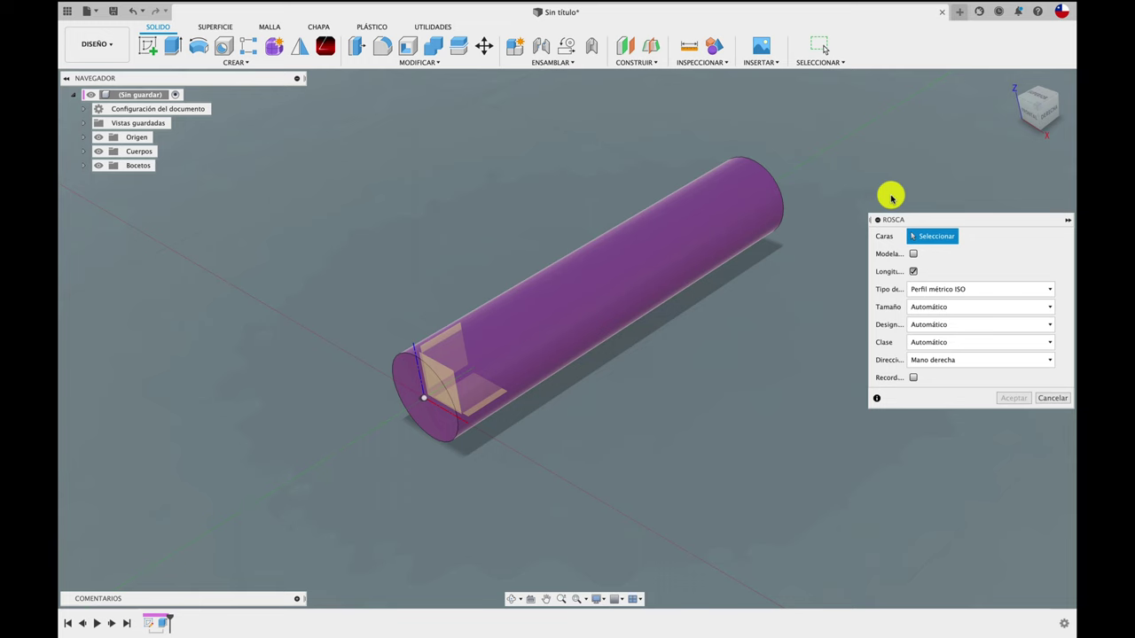
pyautogui.moveTo(941, 220); pyautogui.dragTo(889, 154)
pyautogui.click(722, 233)
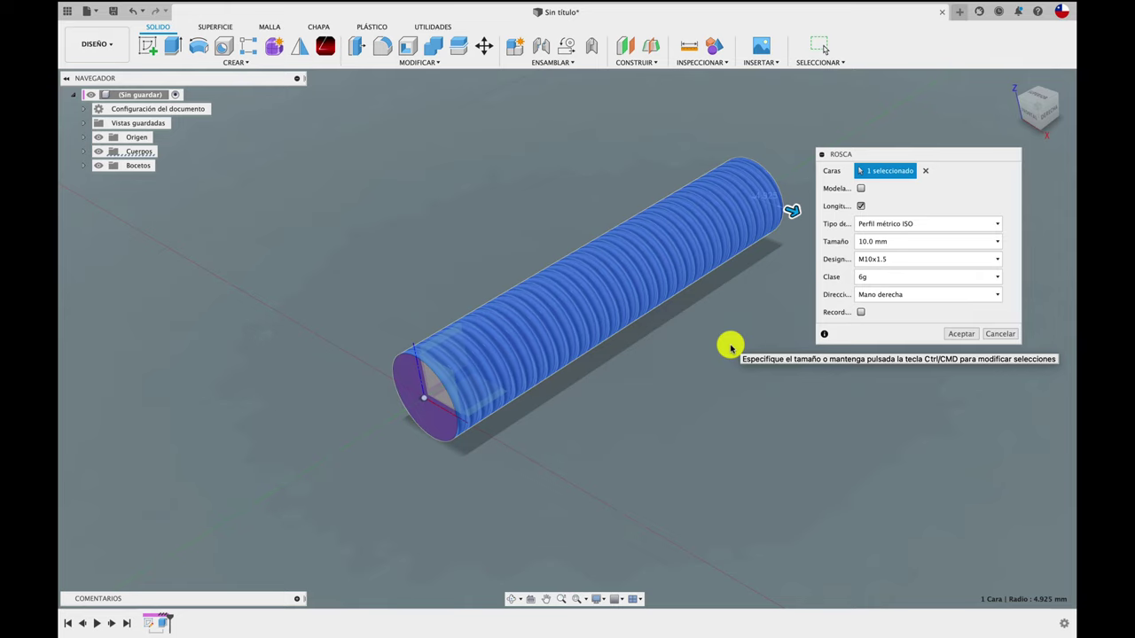
pyautogui.click(899, 258)
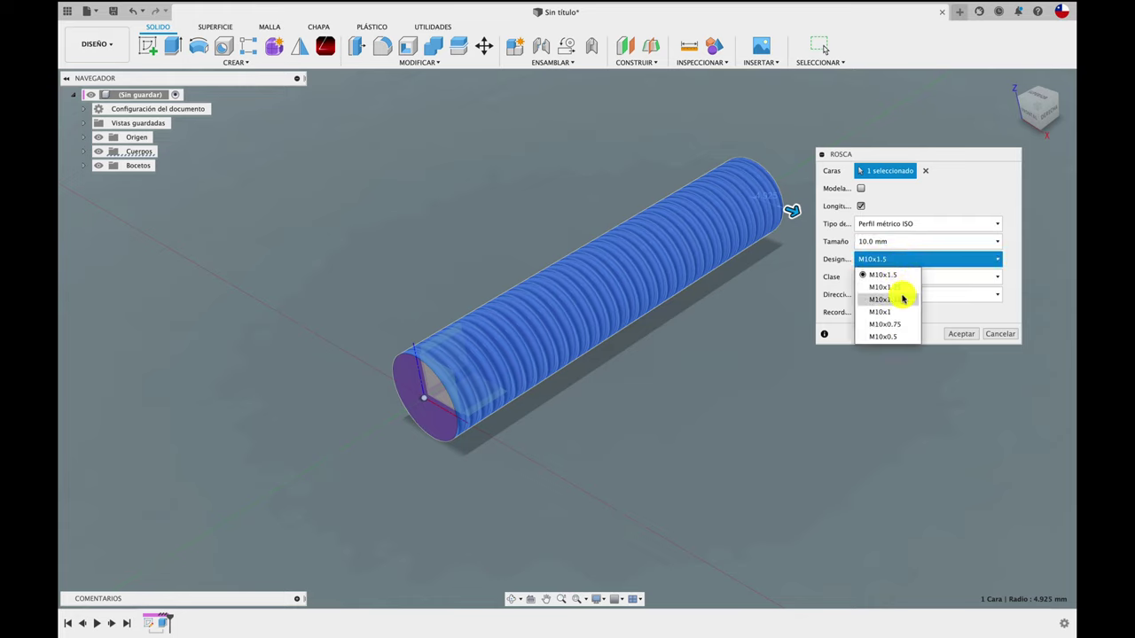
pyautogui.click(885, 336)
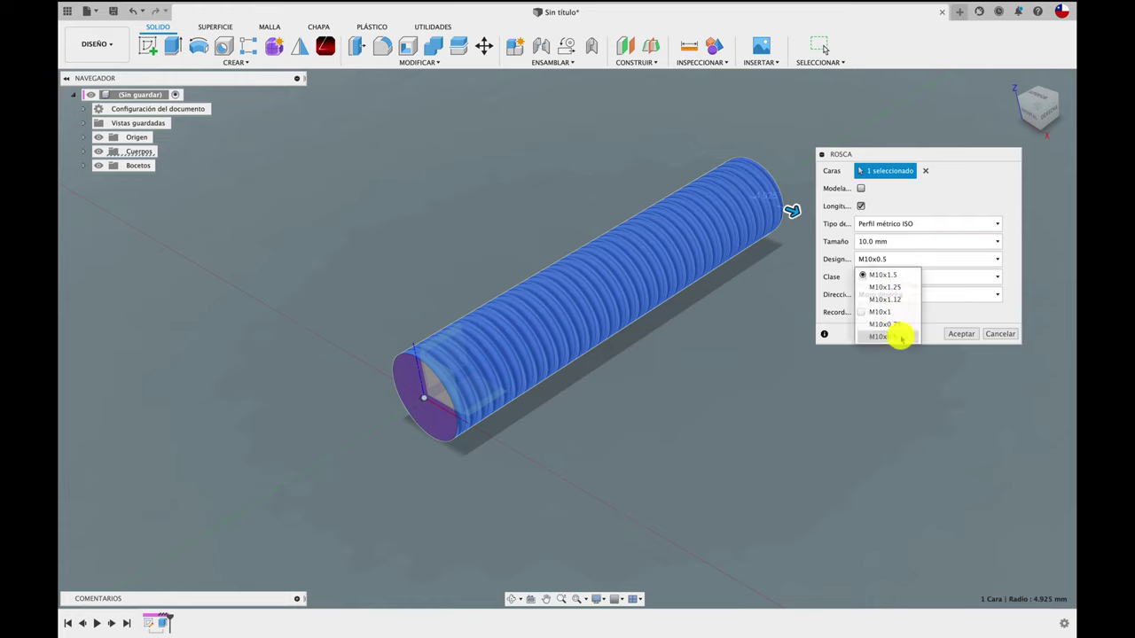
pyautogui.scroll(2, 766, 291)
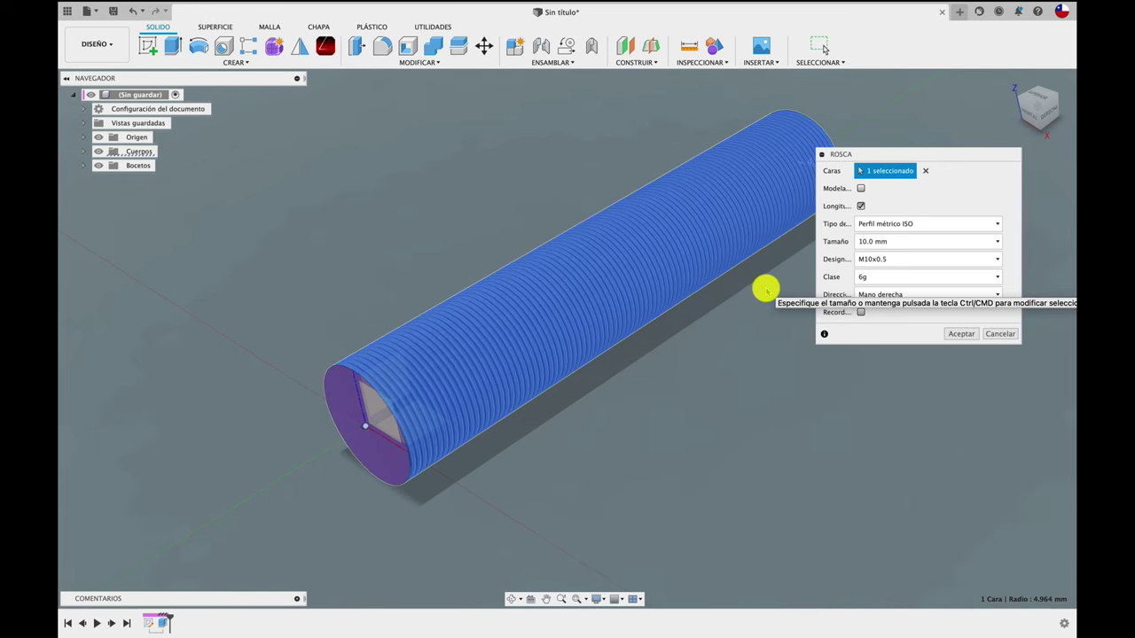
pyautogui.click(956, 334)
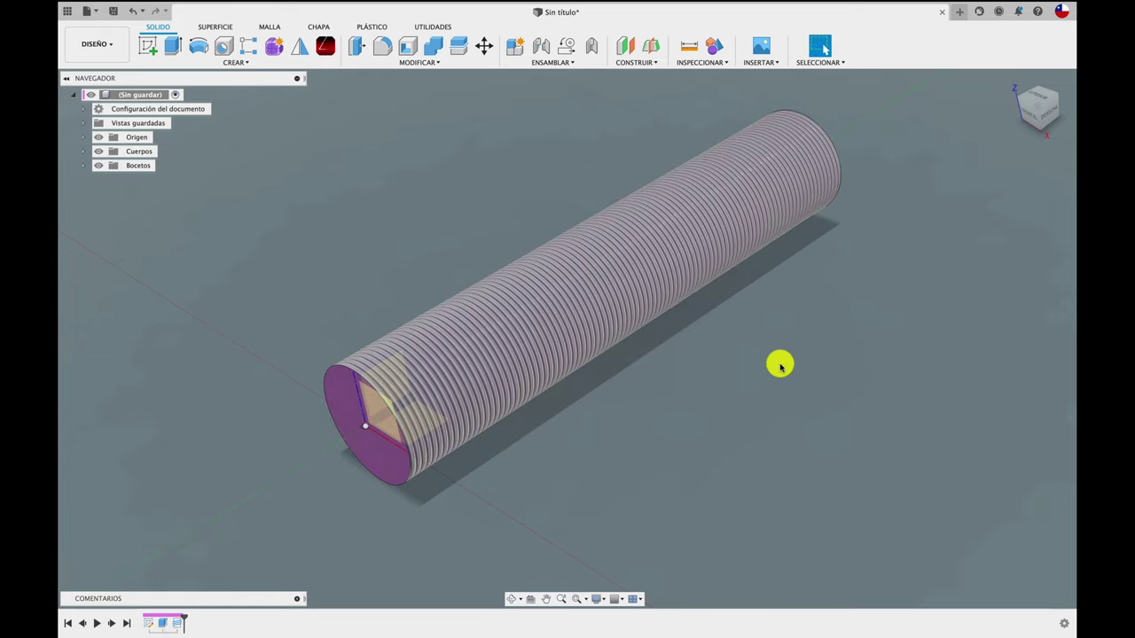
# Inspect the threaded cylinder from below and the right side, then undo the cosmetic thread.
pyautogui.scroll(-1, 780, 364)
pyautogui.keyDown('shift'); pyautogui.moveTo(780, 363); pyautogui.dragTo(854, 271, button='middle'); pyautogui.keyUp('shift')
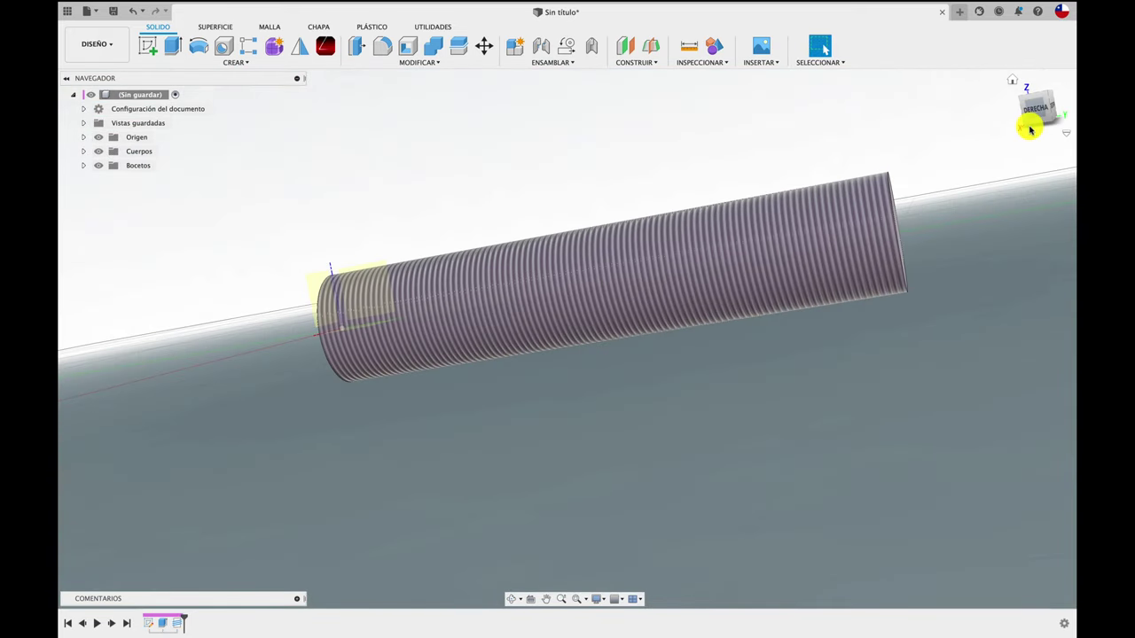
pyautogui.click(1039, 113)
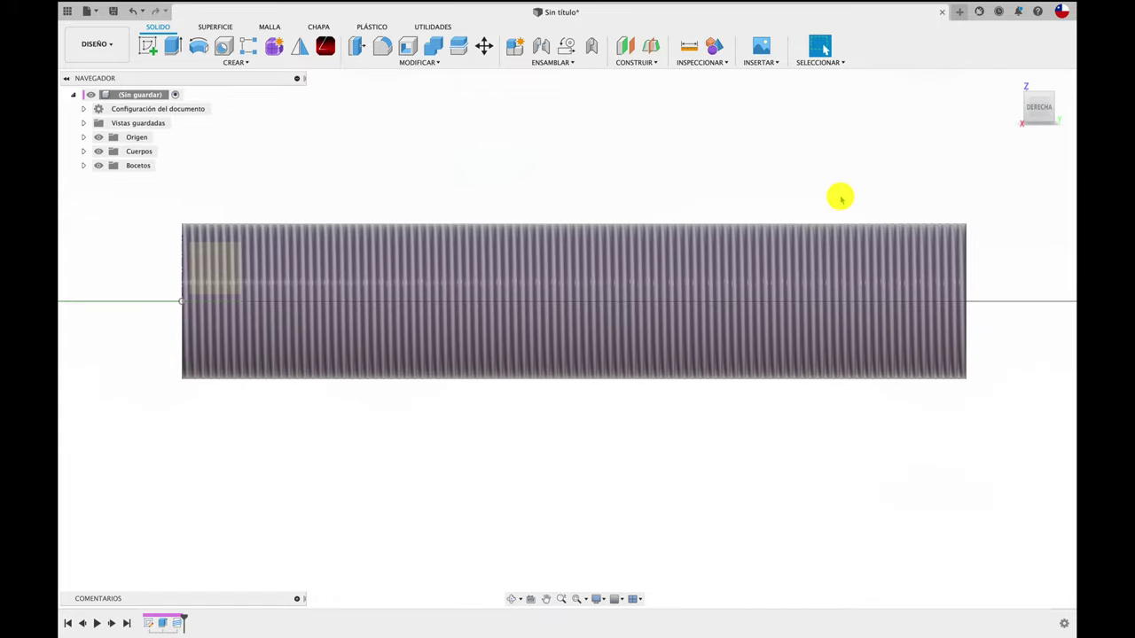
pyautogui.press('F6')
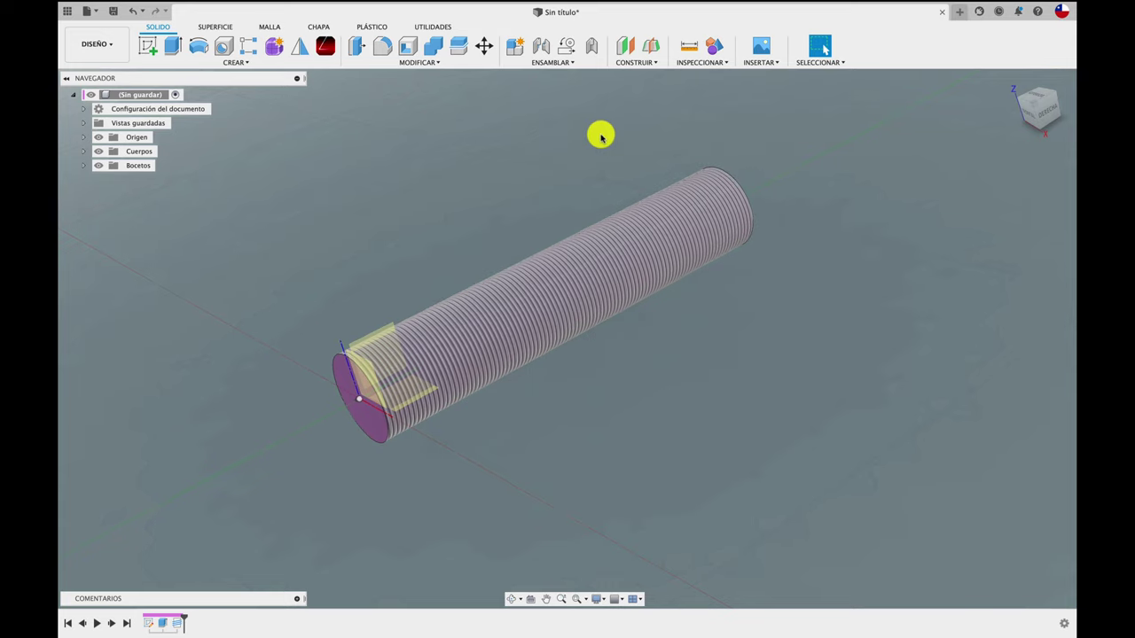
pyautogui.hotkey('ctrl', 'z')
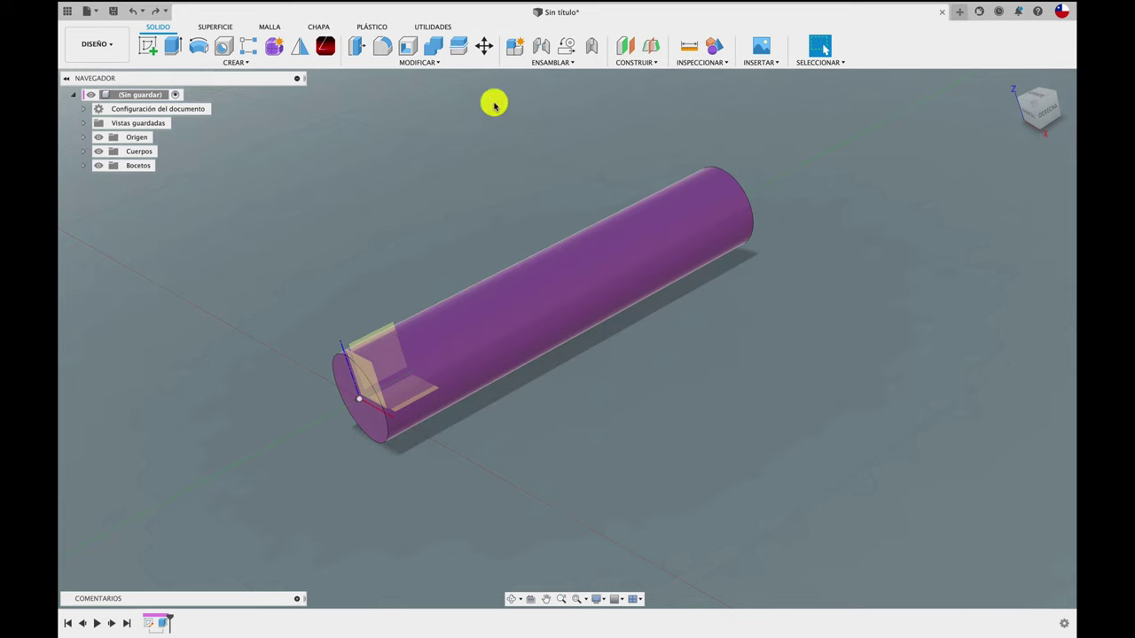
# Cut a modeled M10x0.5 ISO metric thread into the cylinder face and view it from the side.
pyautogui.click(229, 62)
pyautogui.click(206, 231)
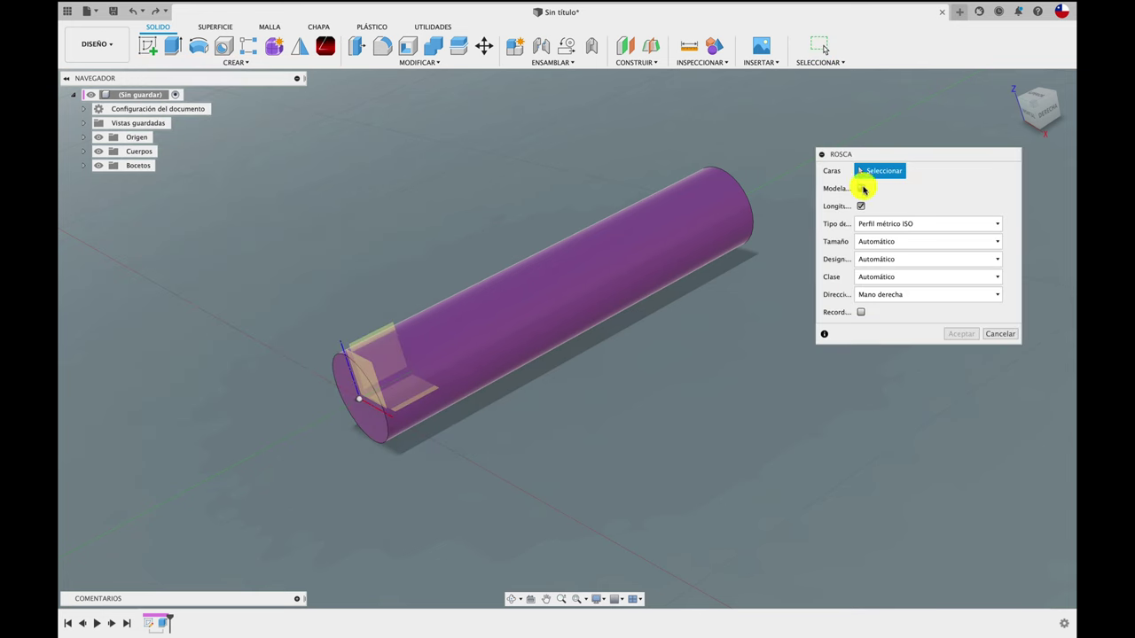
pyautogui.click(861, 188)
pyautogui.click(705, 215)
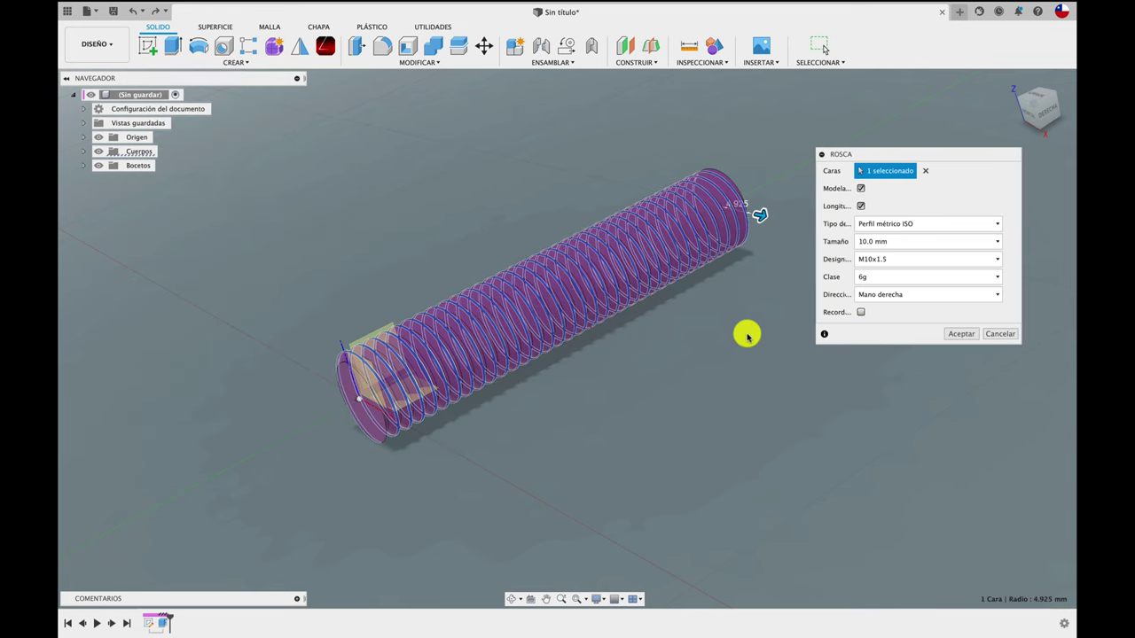
pyautogui.click(894, 259)
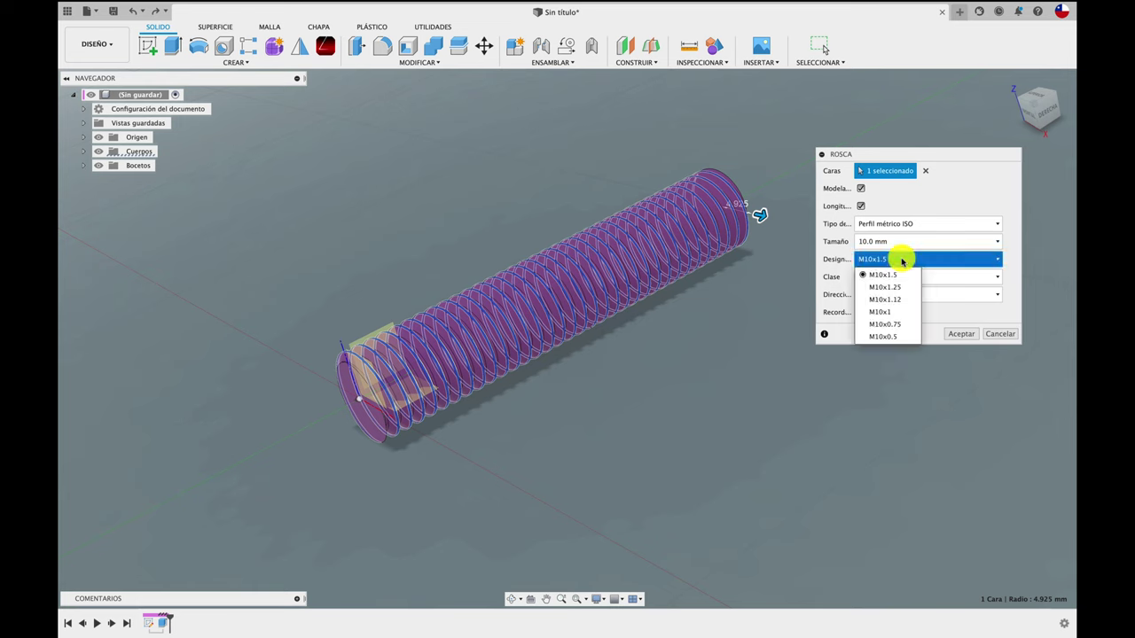
pyautogui.click(892, 337)
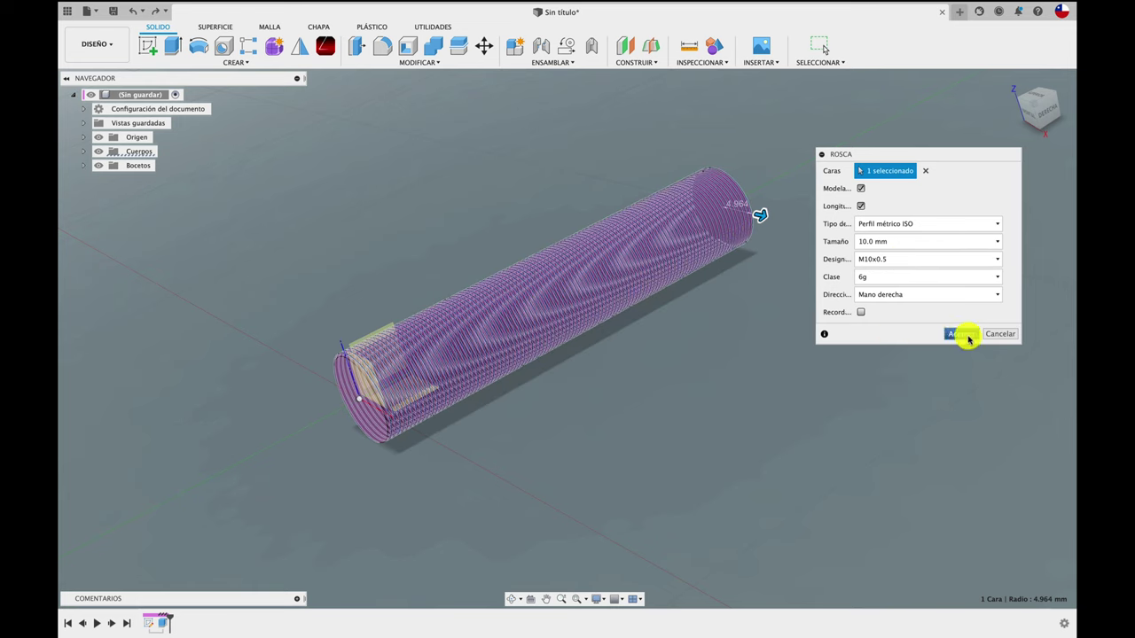
pyautogui.click(964, 334)
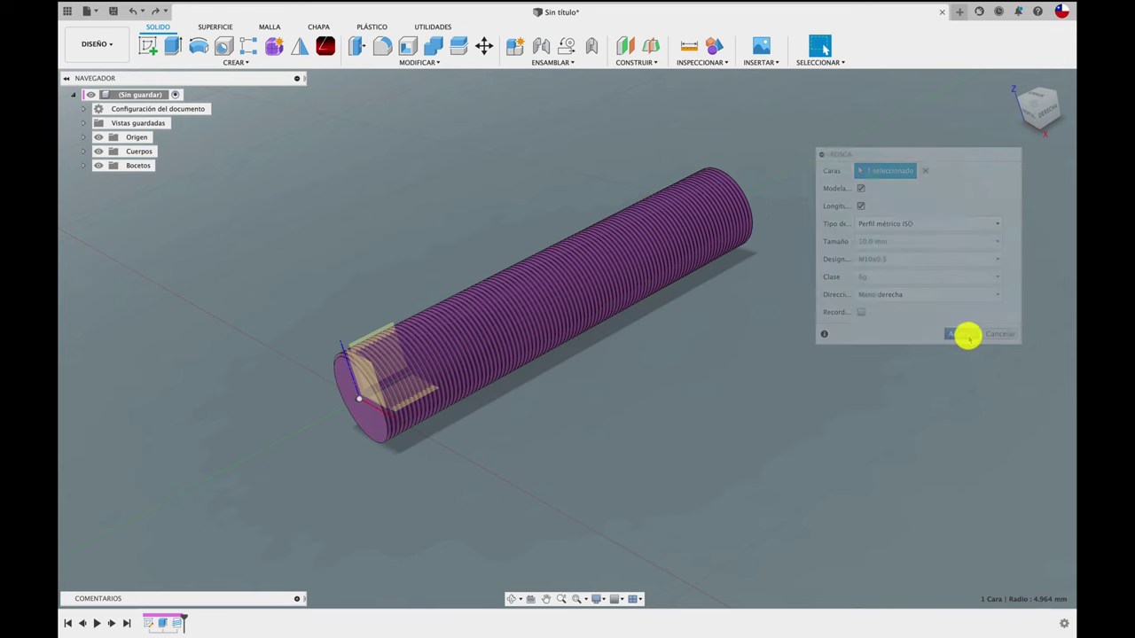
pyautogui.click(1051, 118)
pyautogui.scroll(2, 709, 309)
pyautogui.scroll(4, 709, 309)
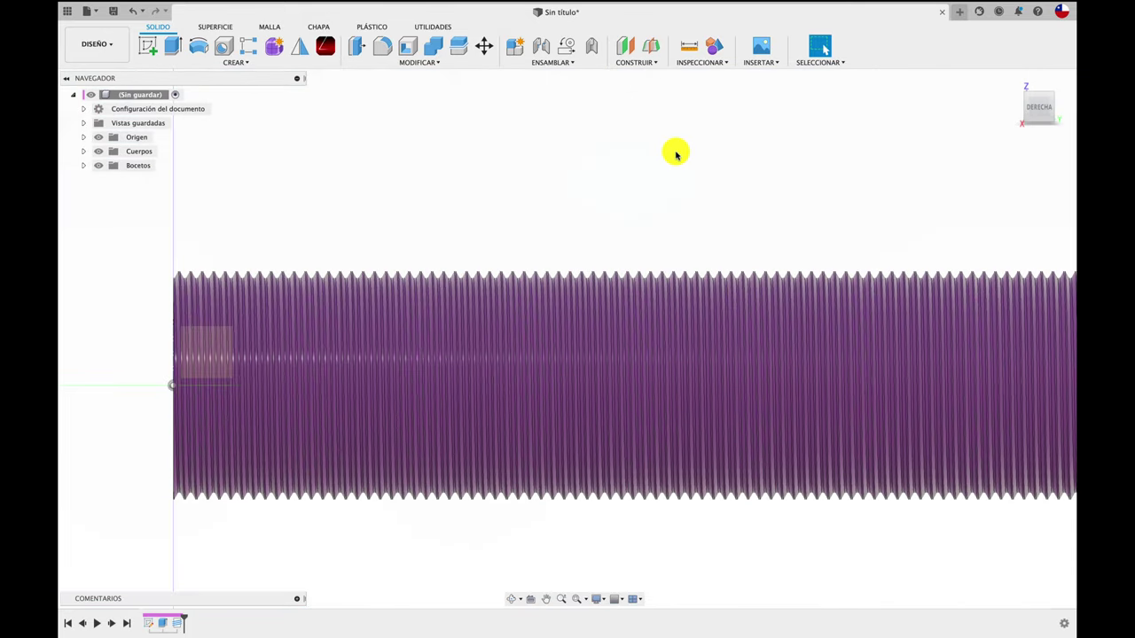
pyautogui.scroll(-3, 676, 154)
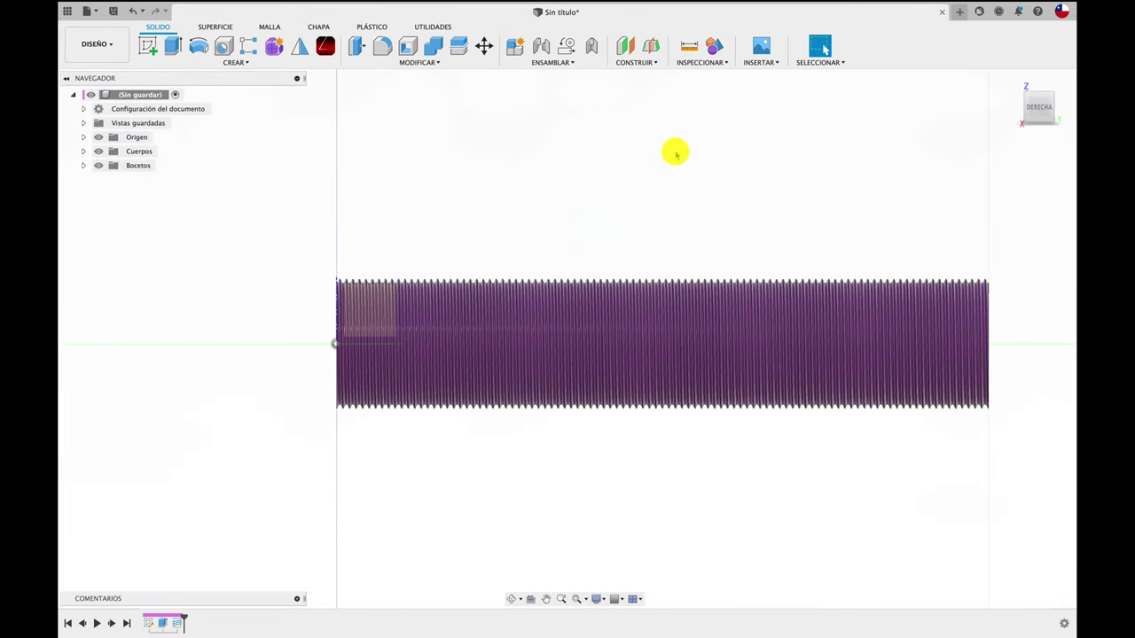
pyautogui.hscroll(2, 675, 153)
pyautogui.scroll(-2, 674, 154)
pyautogui.keyDown('shift'); pyautogui.scroll(-5, 675, 154); pyautogui.keyUp('shift')
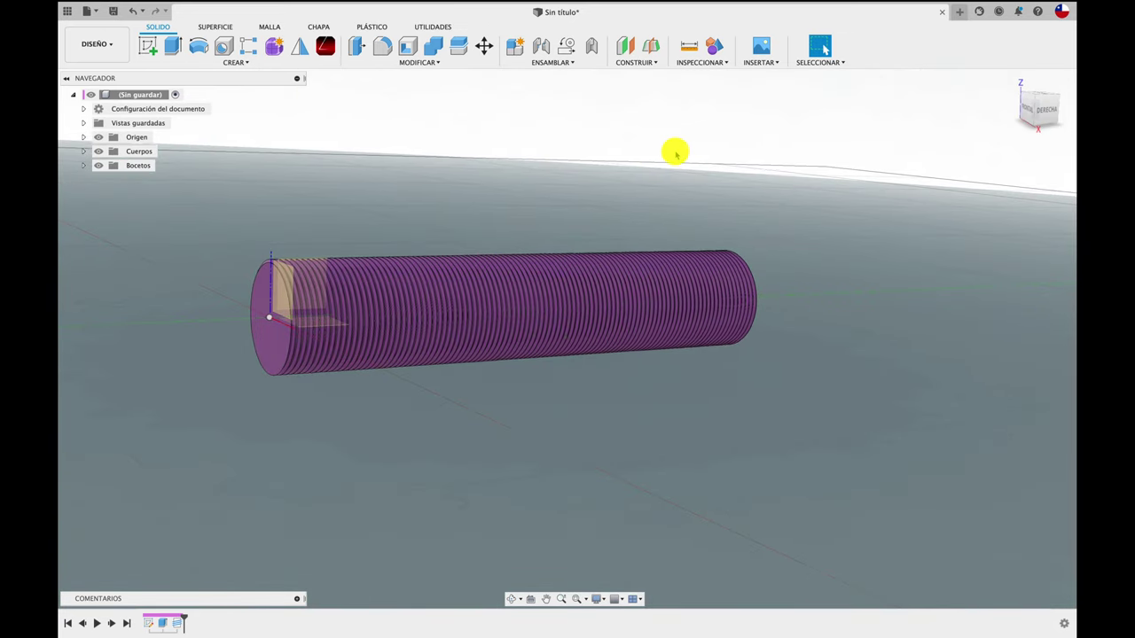
pyautogui.keyDown('shift'); pyautogui.scroll(-3, 675, 154); pyautogui.keyUp('shift')
pyautogui.keyDown('shift'); pyautogui.scroll(-3, 675, 153); pyautogui.keyUp('shift')
pyautogui.keyDown('shift'); pyautogui.scroll(-2, 675, 153); pyautogui.keyUp('shift')
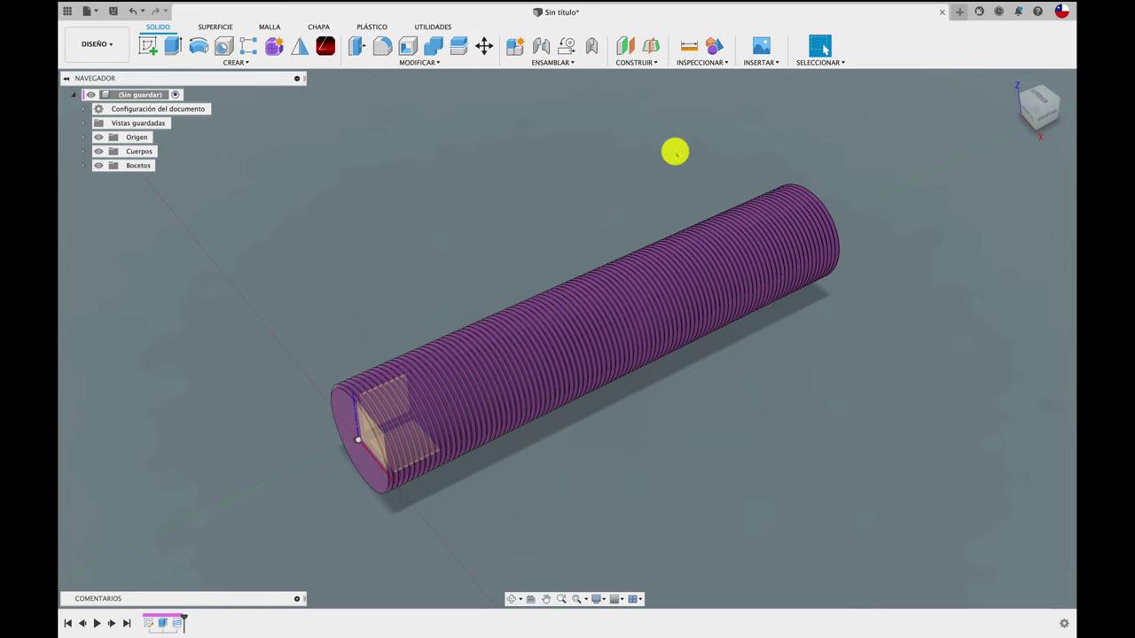
pyautogui.keyDown('shift'); pyautogui.moveTo(676, 154); pyautogui.dragTo(683, 139, button='middle'); pyautogui.keyUp('shift')
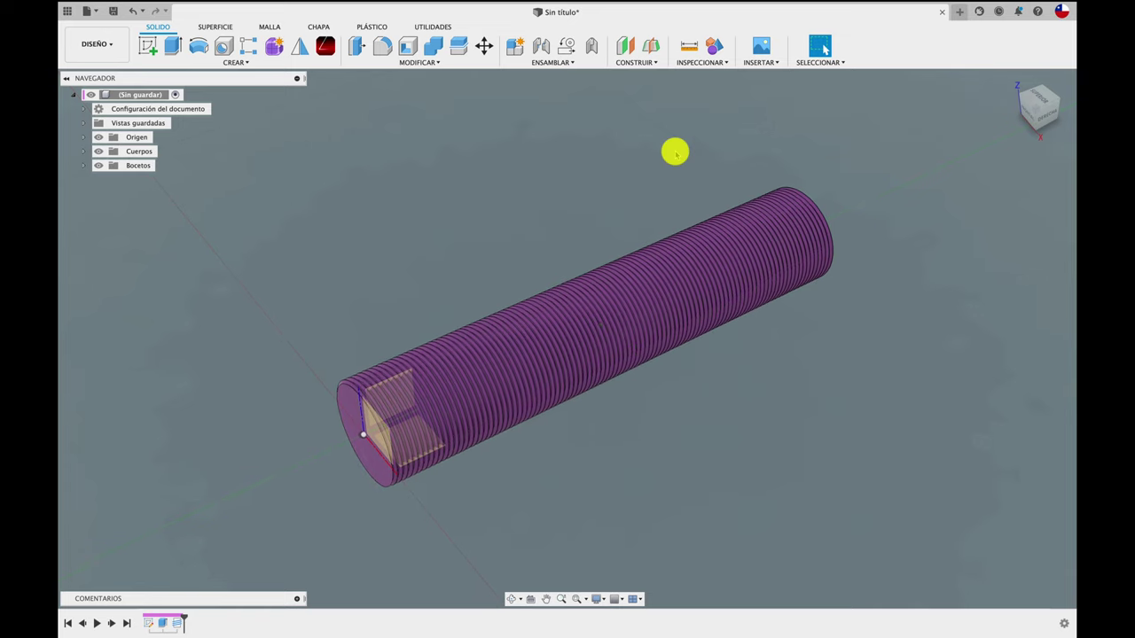